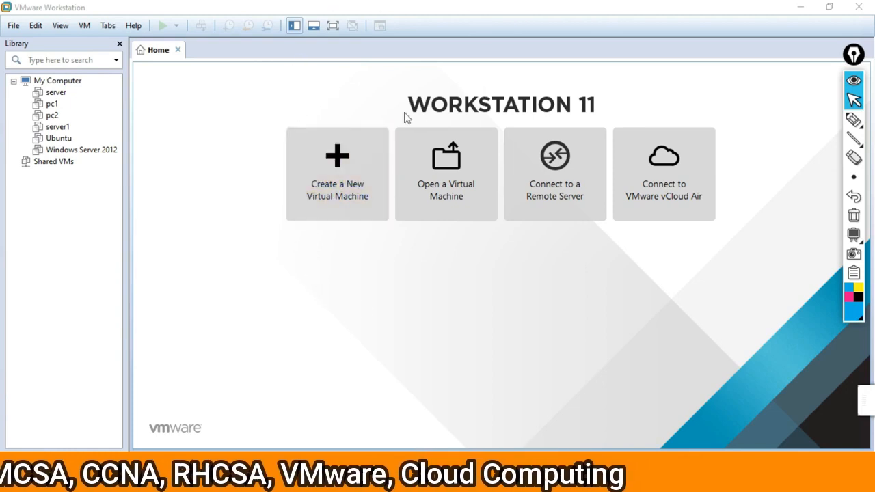
Start a new virtual machine with the Custom (advanced) configuration and Workstation 11.0 hardware compatibility
click(332, 177)
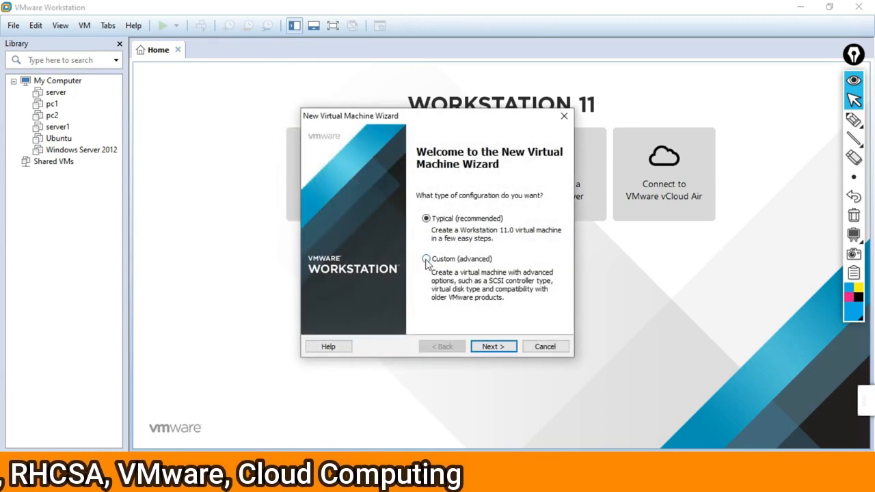
click(426, 218)
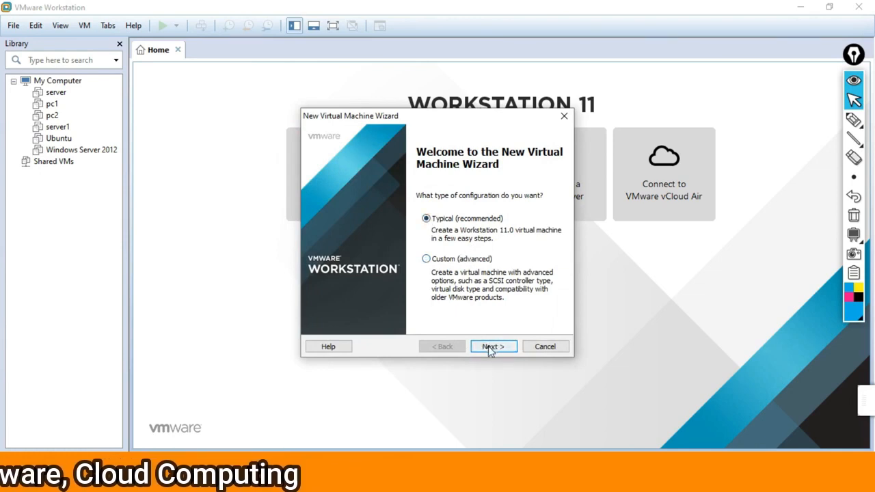
click(425, 259)
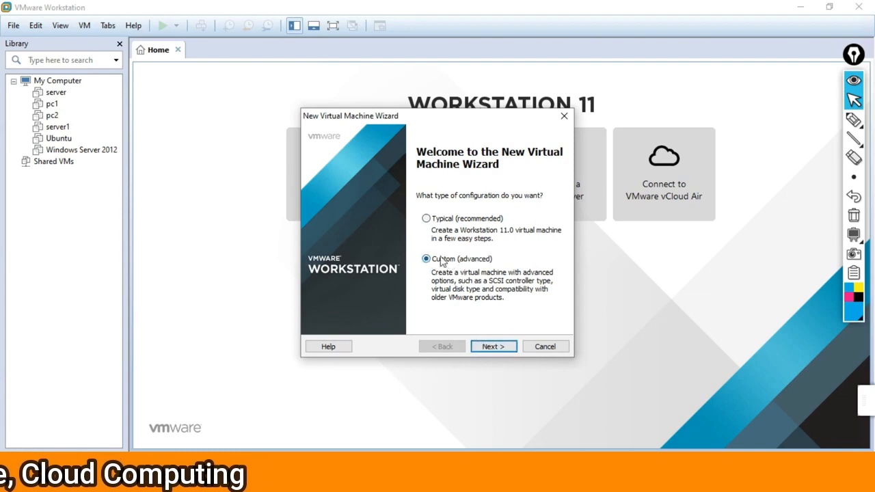
click(490, 346)
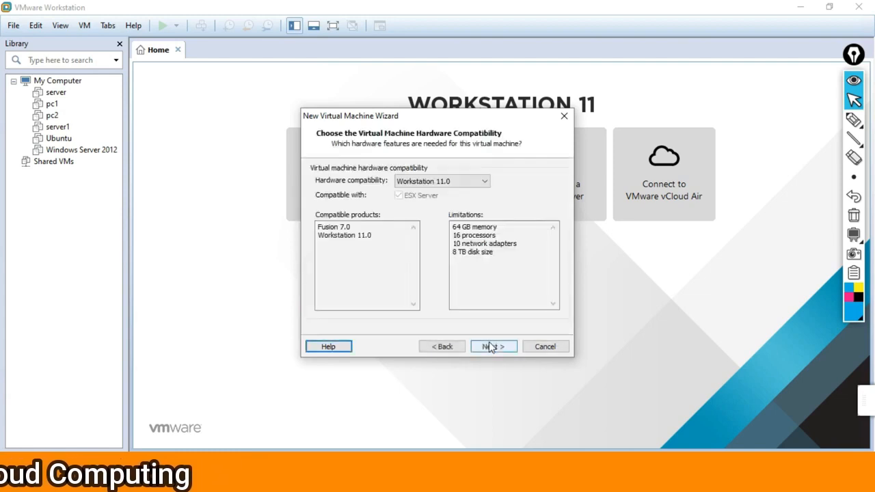
click(490, 347)
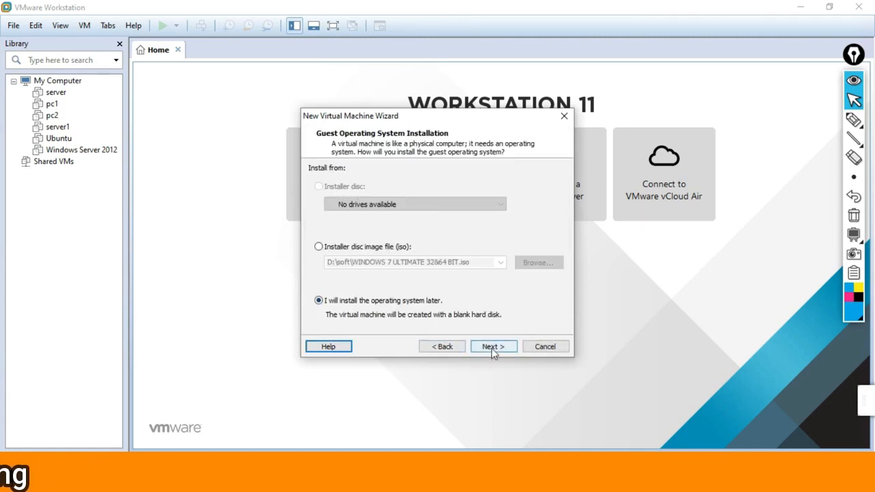
Choose to install the OS later and set the guest OS to Linux, version Ubuntu
click(491, 348)
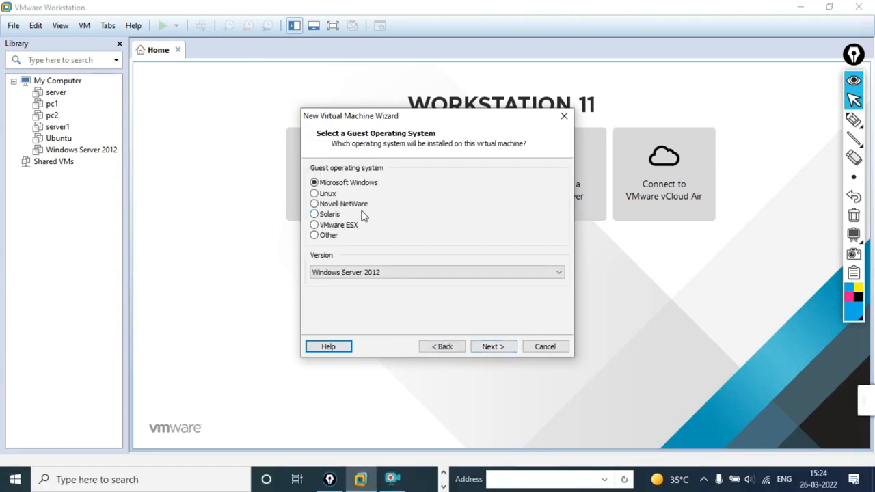
click(314, 194)
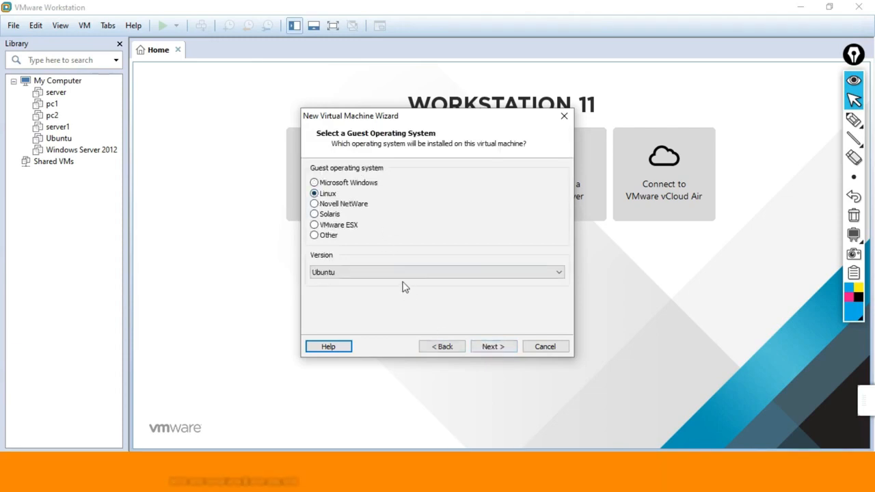
click(376, 274)
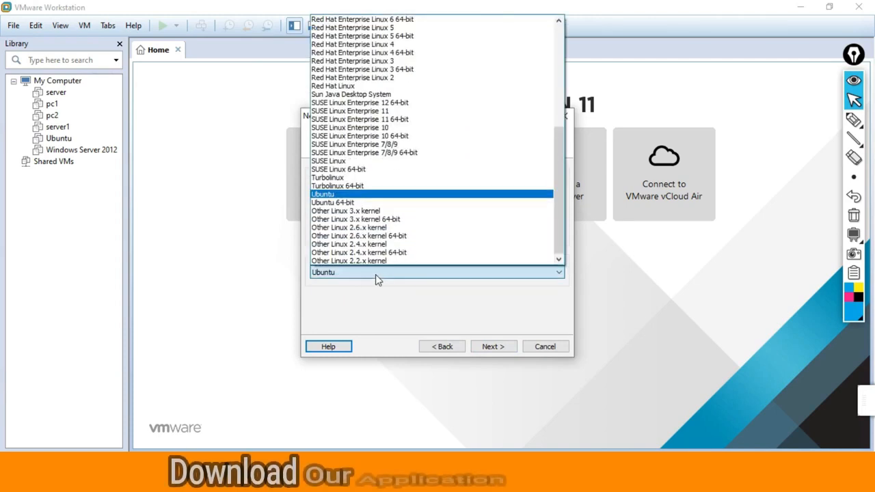
click(350, 195)
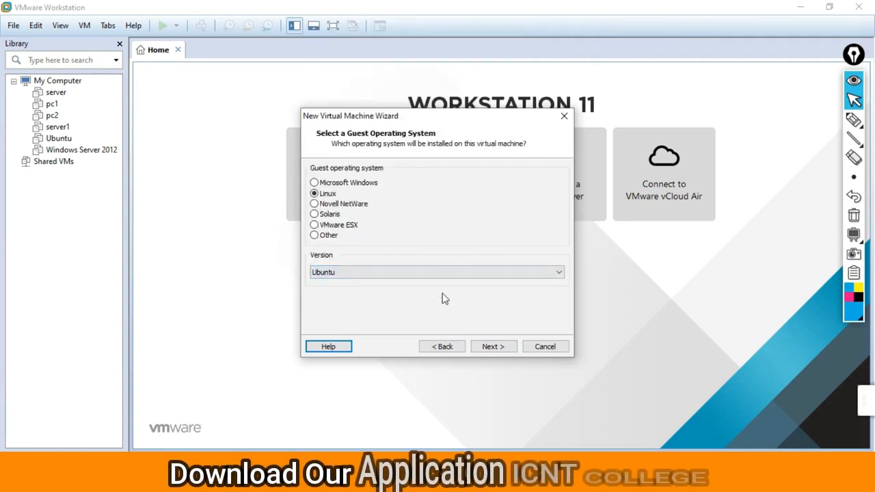
click(497, 349)
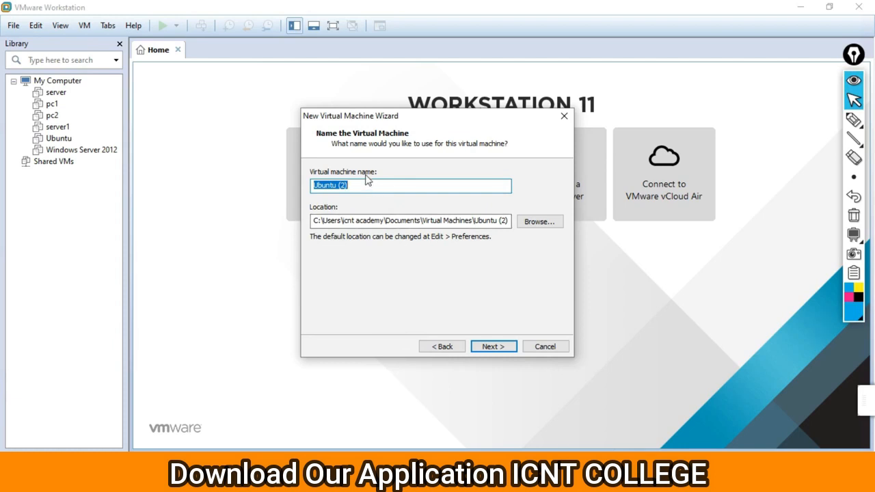
Name the virtual machine 'Ubuntu linux' and keep the default processor settings
key(End)
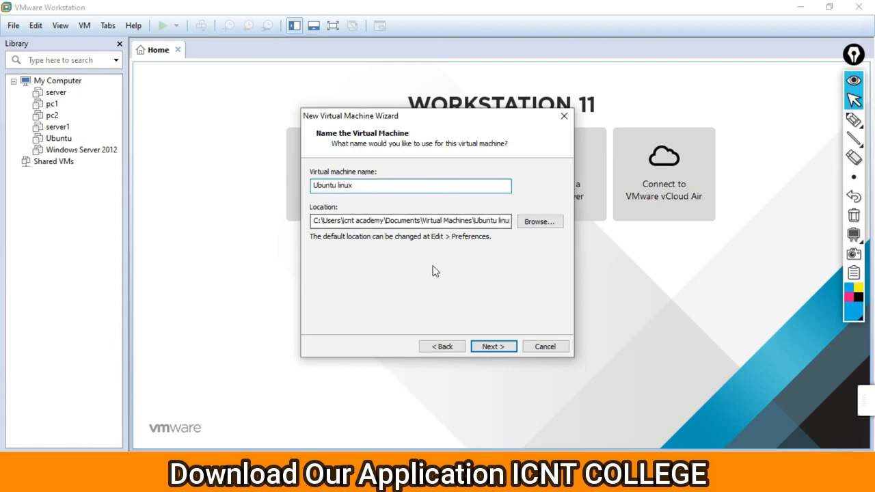
click(492, 346)
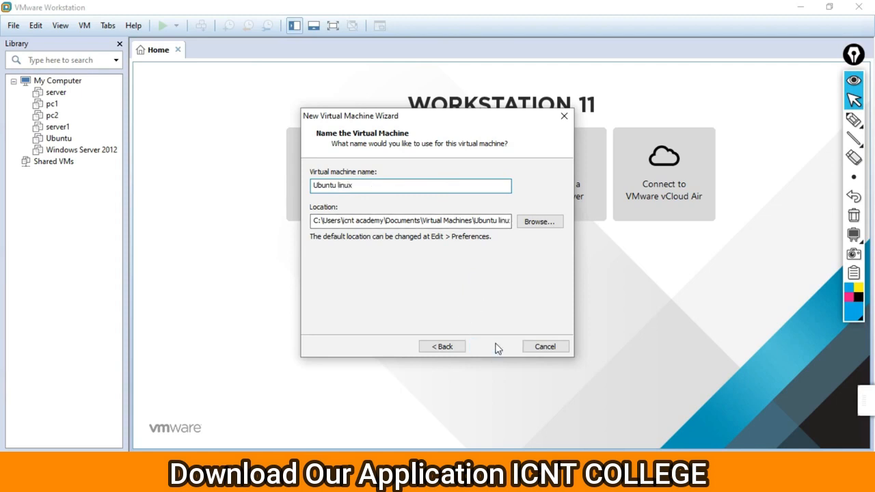
click(494, 347)
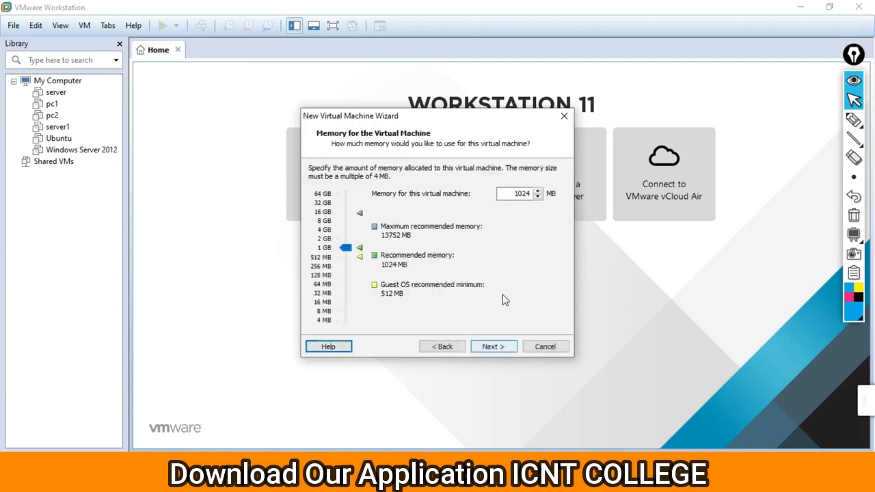
Set the VM memory to 2048 MB and keep NAT networking
drag(507, 194, 530, 193)
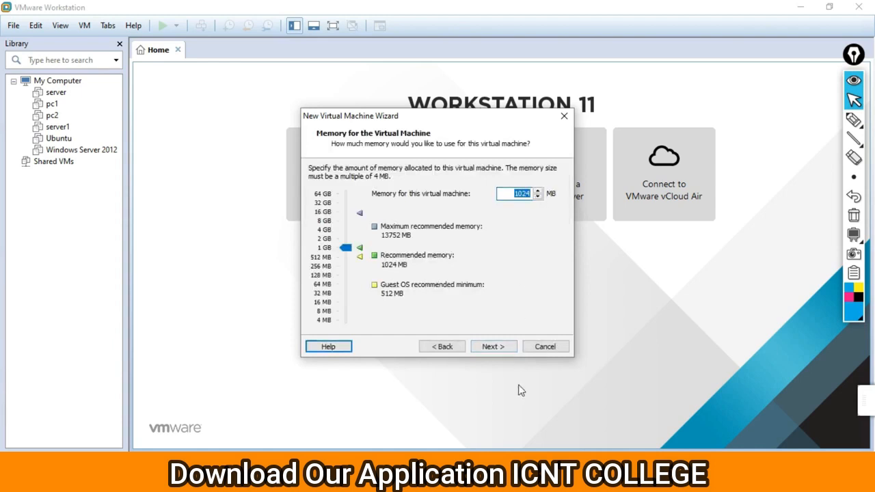
text(2048)
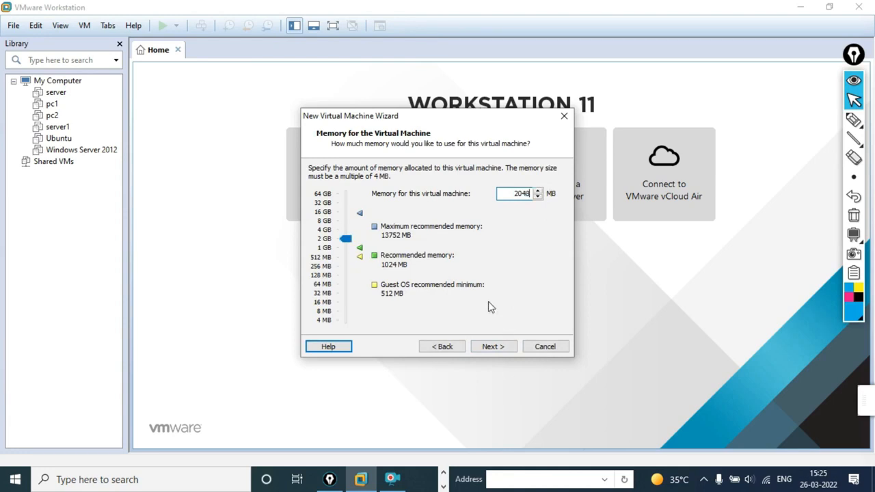
click(490, 347)
click(489, 346)
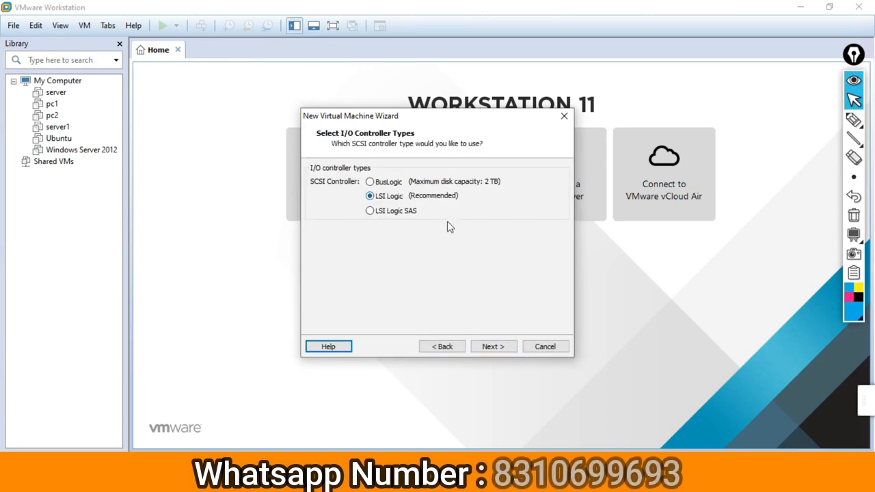
Keep the LSI Logic controller and make IDE the virtual disk type
click(494, 347)
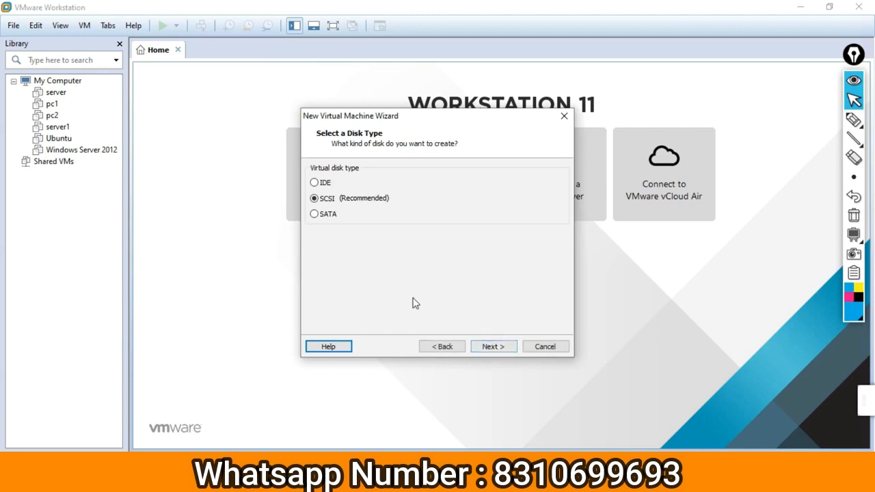
click(325, 184)
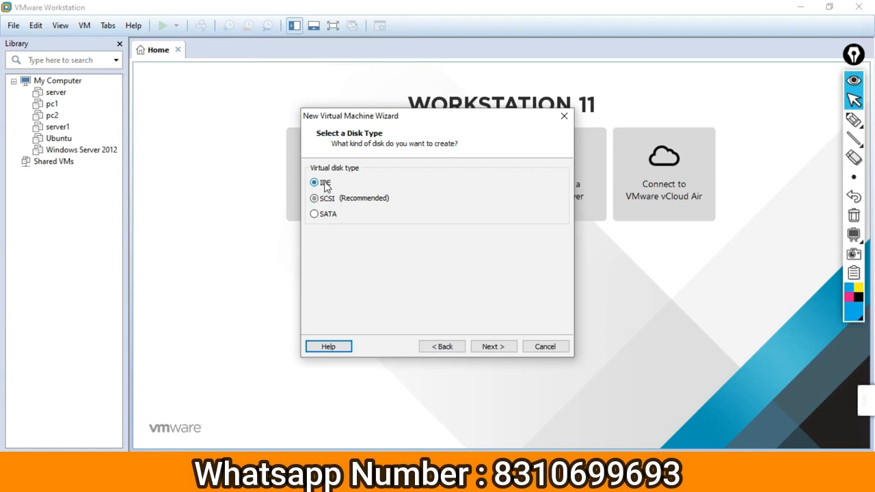
click(492, 349)
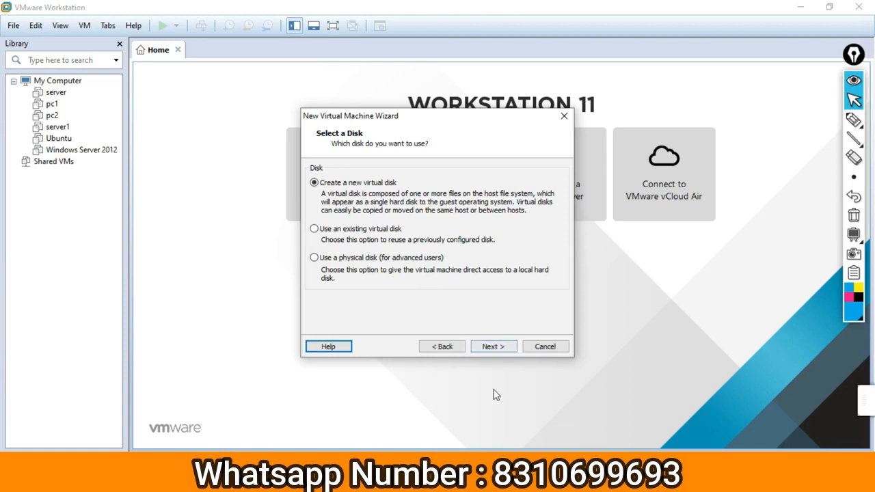
Create a new 40 GB split virtual disk with the default file name, then customize hardware
click(491, 349)
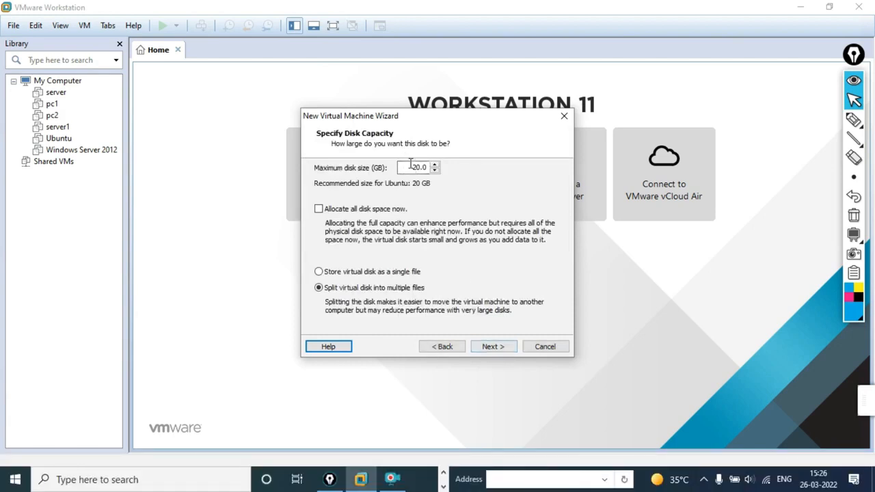
drag(409, 167, 449, 175)
text(40)
click(492, 347)
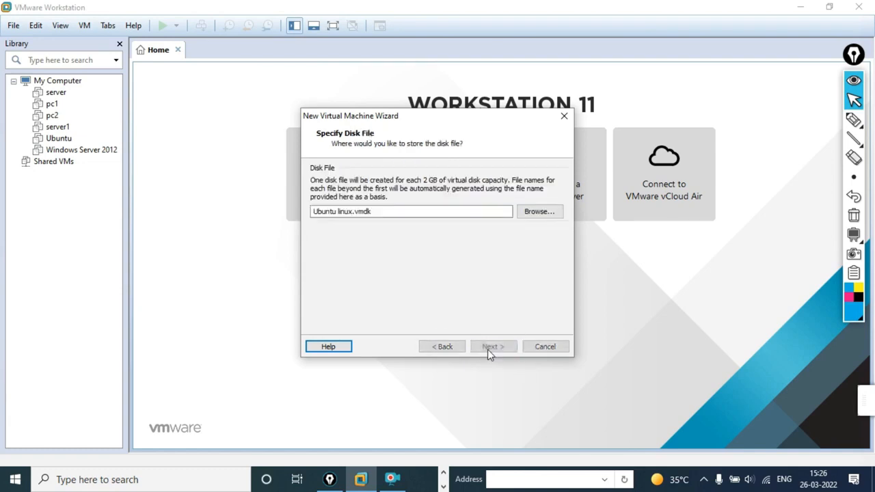
click(492, 347)
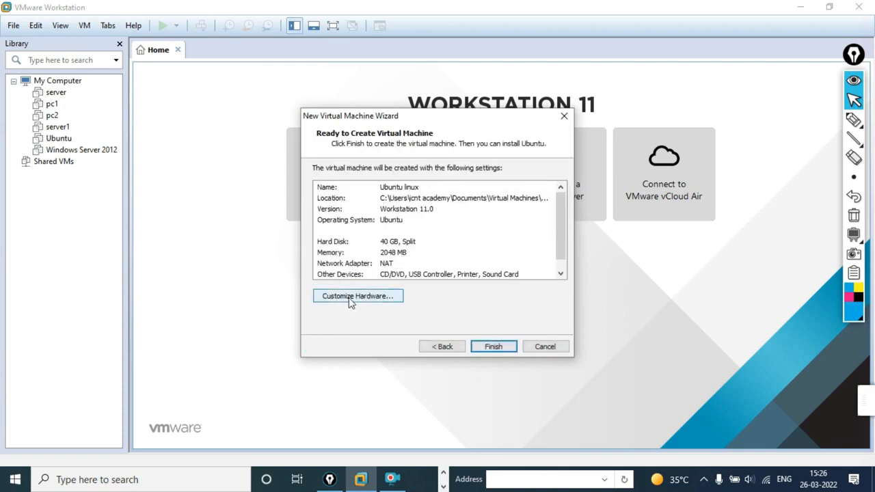
click(350, 300)
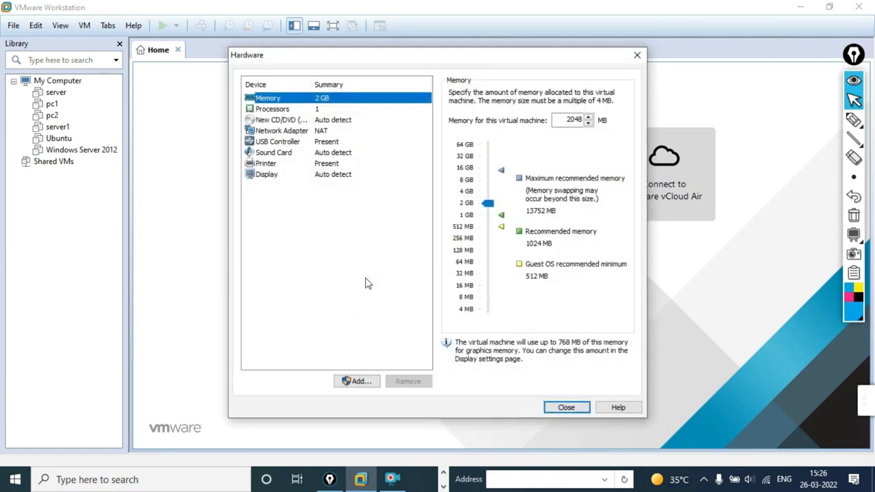
Point the CD/DVD drive to the ubuntu-20.04.1-desktop-amd64 ISO in D:\Krishna software
click(340, 121)
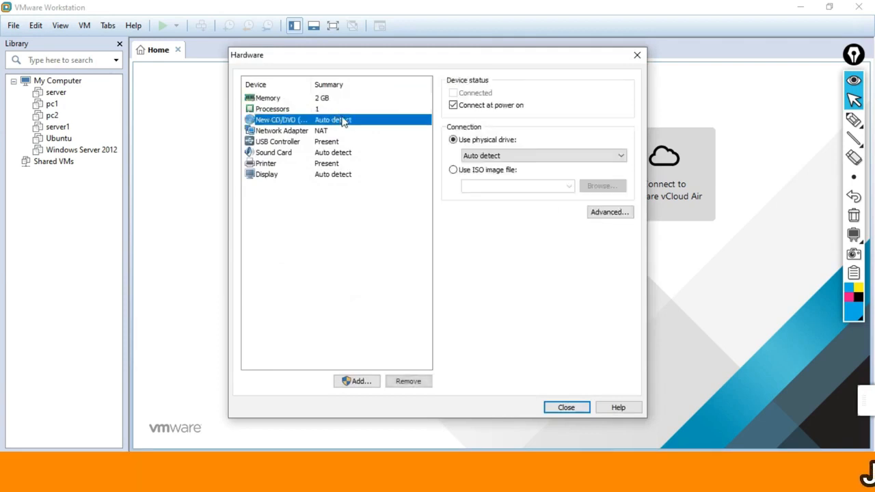
click(453, 170)
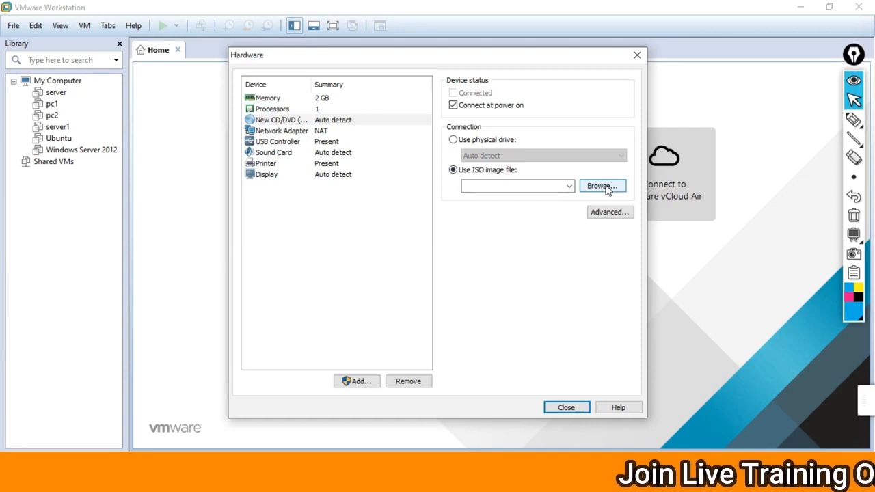
click(607, 187)
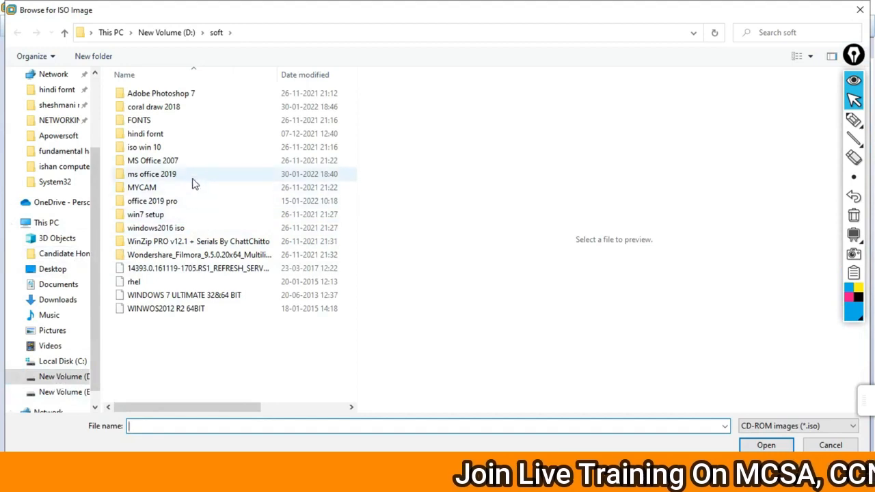
click(62, 377)
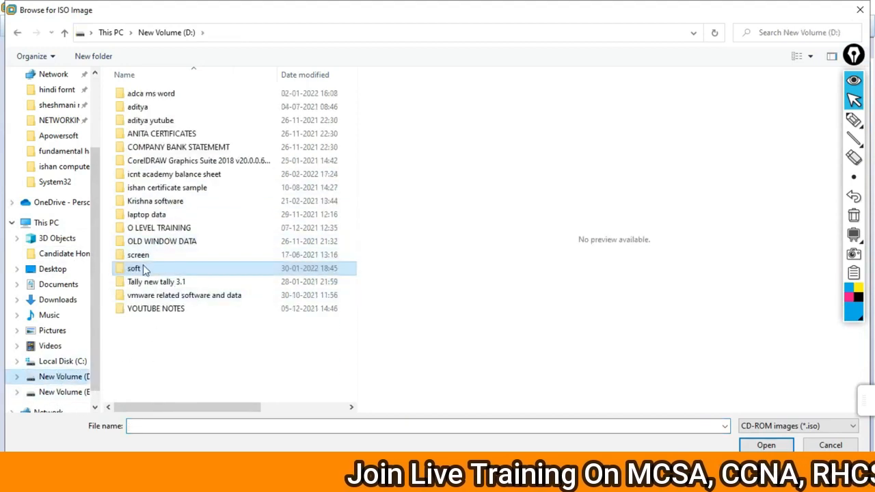
double_click(188, 202)
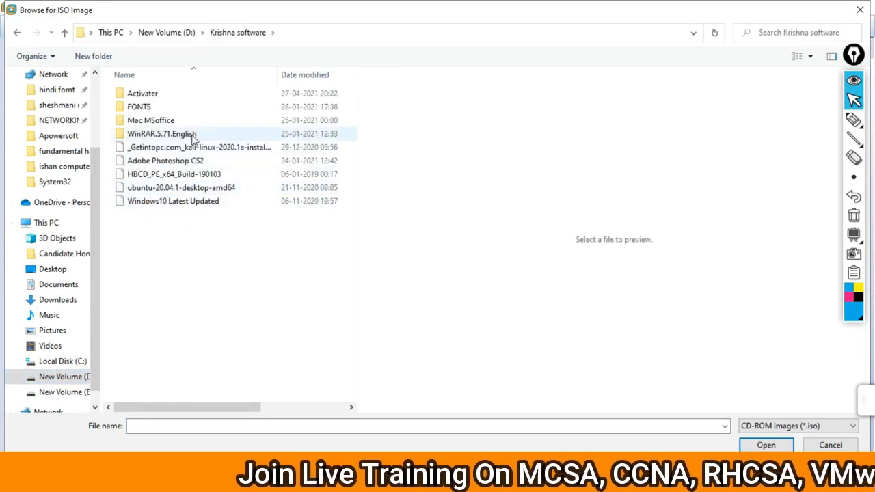
click(174, 189)
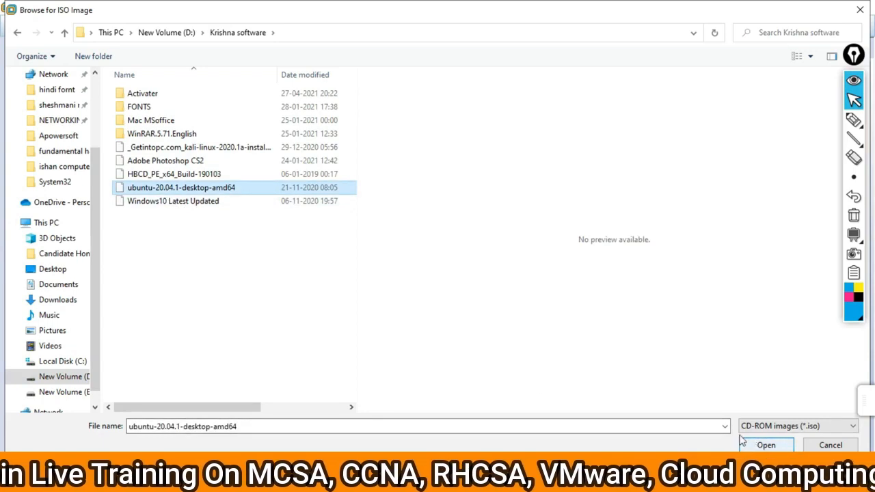
click(766, 445)
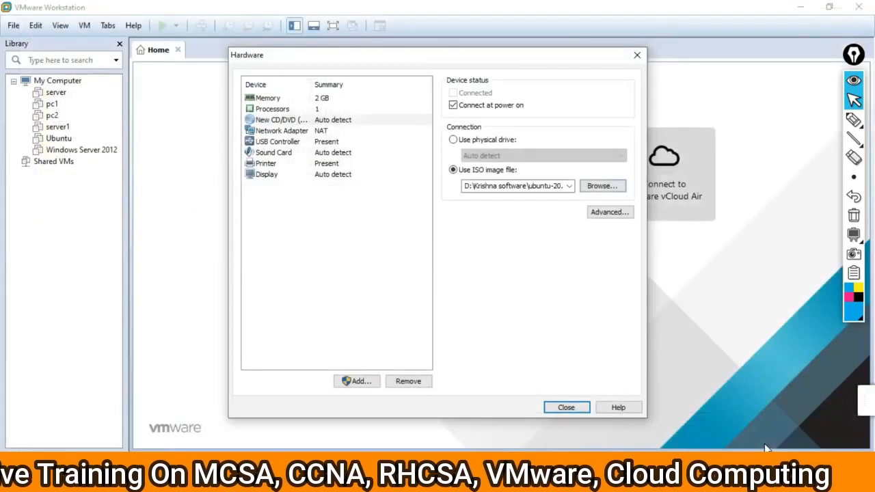
Close the hardware settings and finish creating the Ubuntu linux VM
click(560, 407)
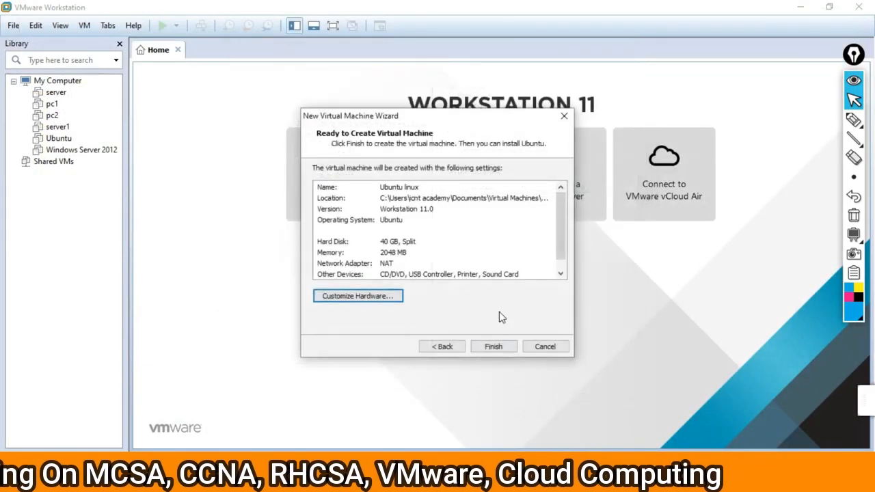
click(500, 351)
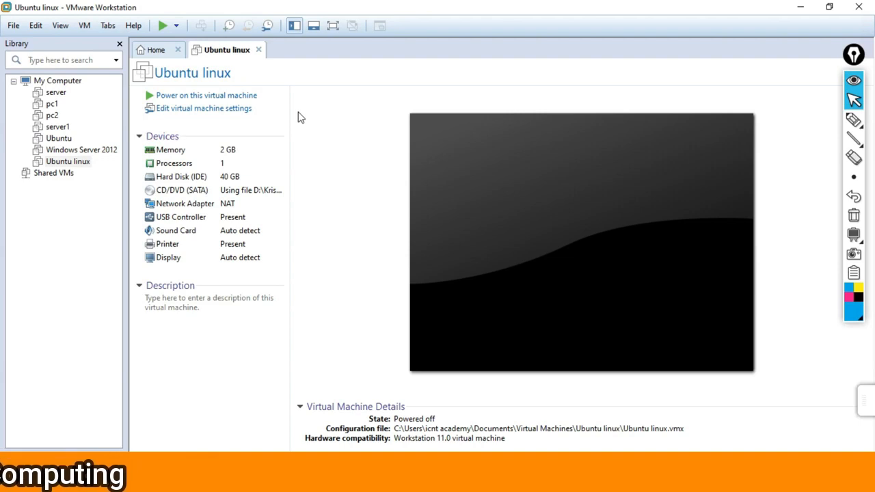
Power on the Ubuntu linux VM and keep English as the boot language
click(244, 95)
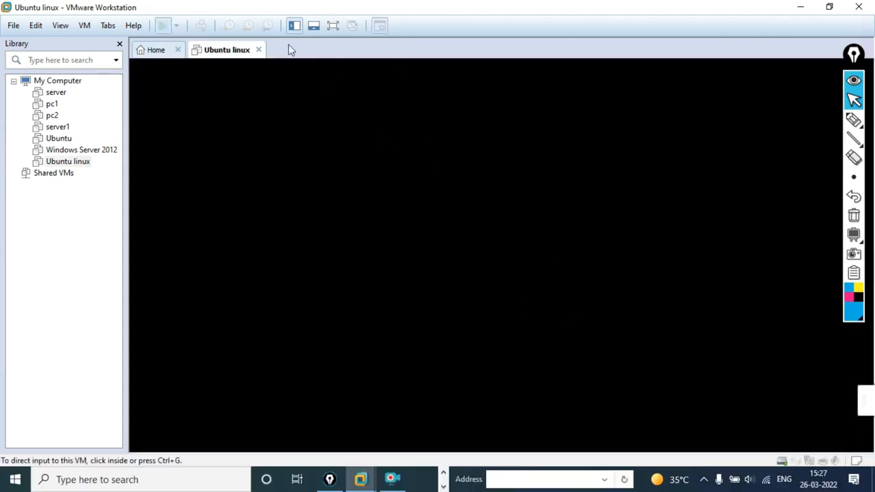
click(333, 26)
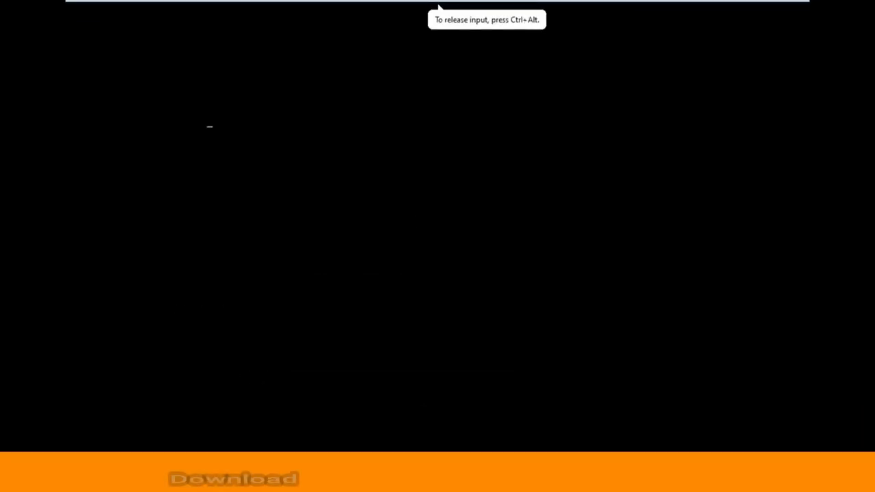
key(ctrl+alt)
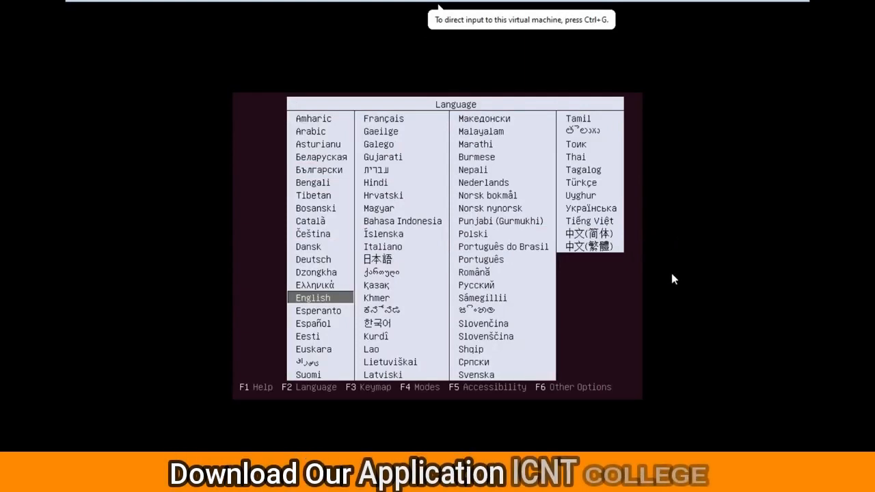
click(326, 305)
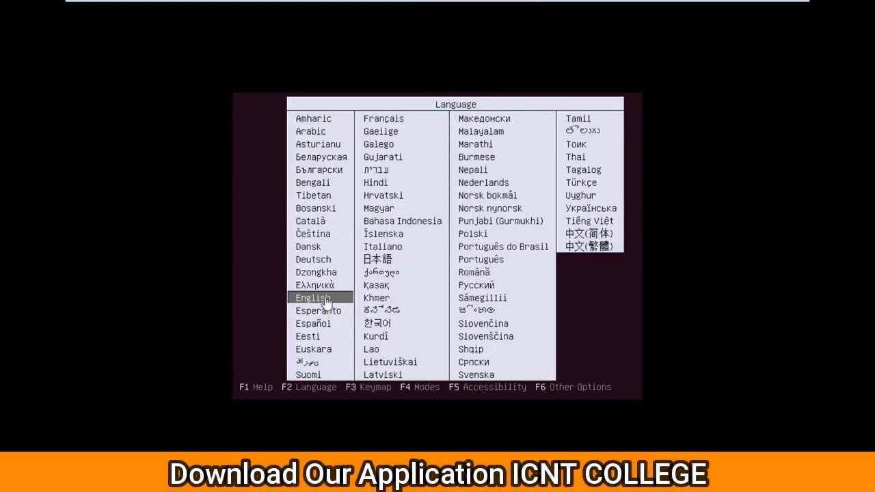
key(Return)
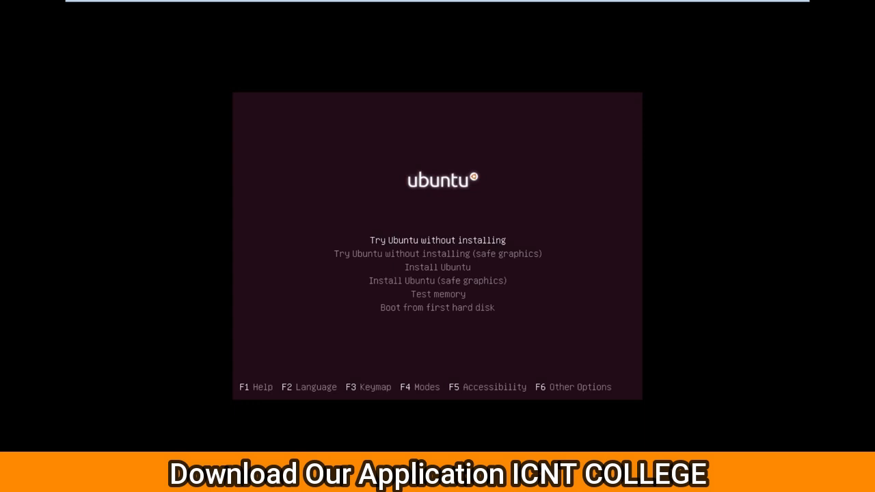
Select Install Ubuntu in the boot menu to start the installer
key(Down)
key(Down)
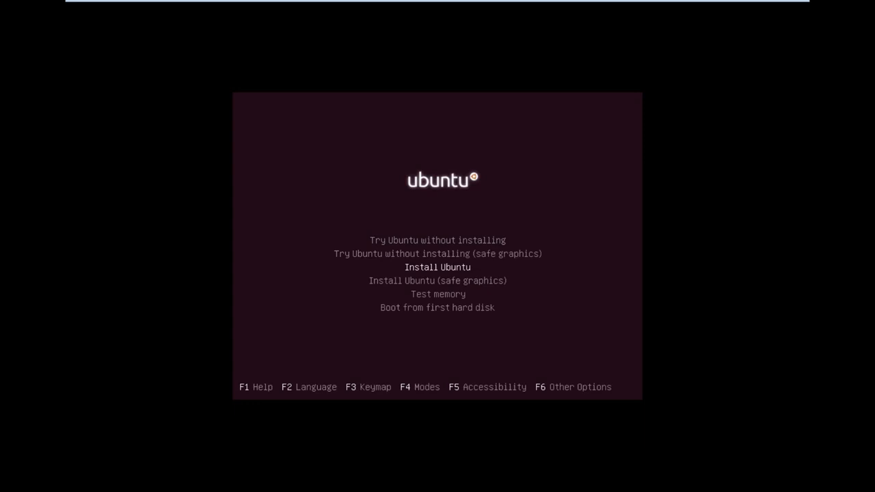
key(Return)
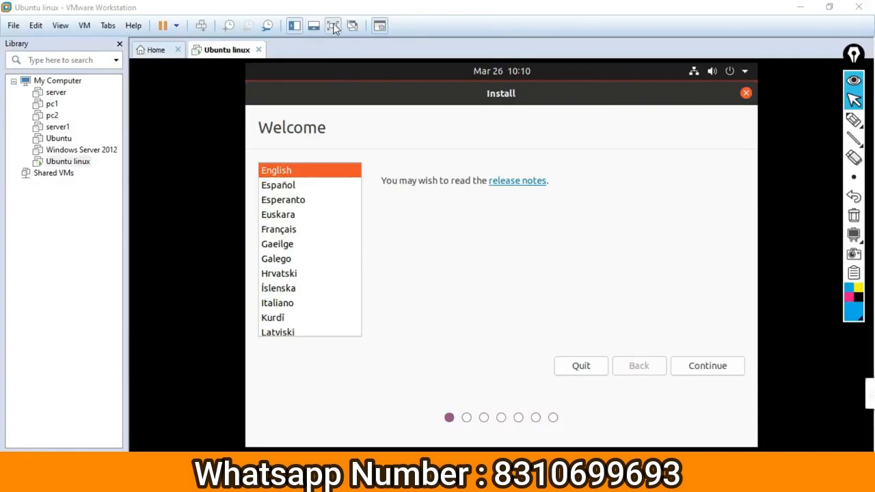
Keep English on the installer's Welcome page and continue to keyboard layout
click(332, 25)
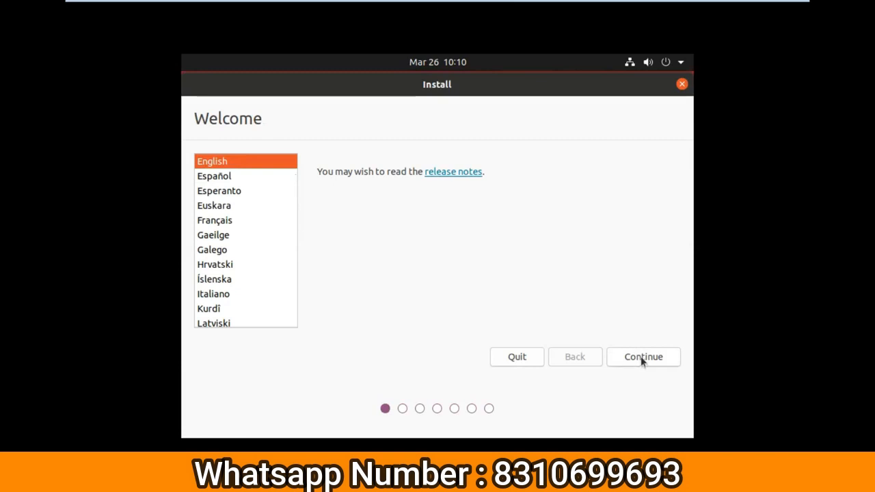
key(Return)
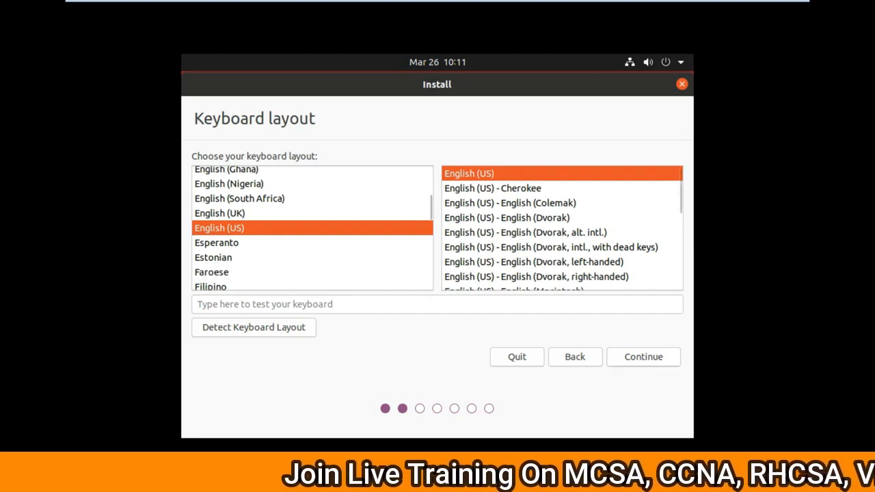
Keep the English (US) keyboard layout and continue to Updates and other software
click(652, 358)
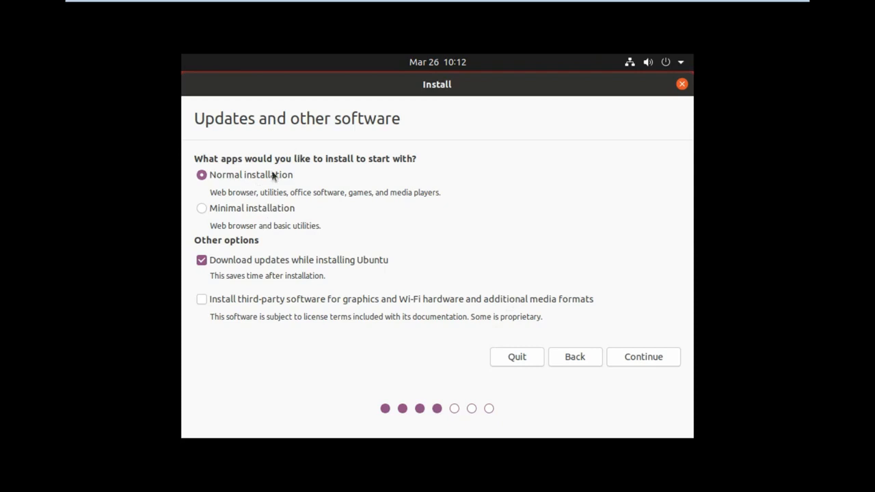
Accept Normal installation with update downloads and continue to the Installation type step
click(653, 362)
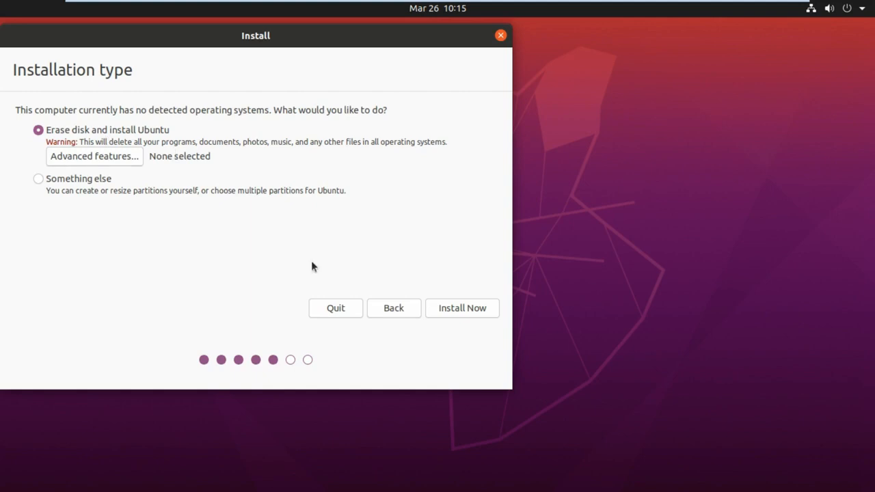
Install Ubuntu on the erased disk, approving the ext4 partition changes to sda
click(460, 312)
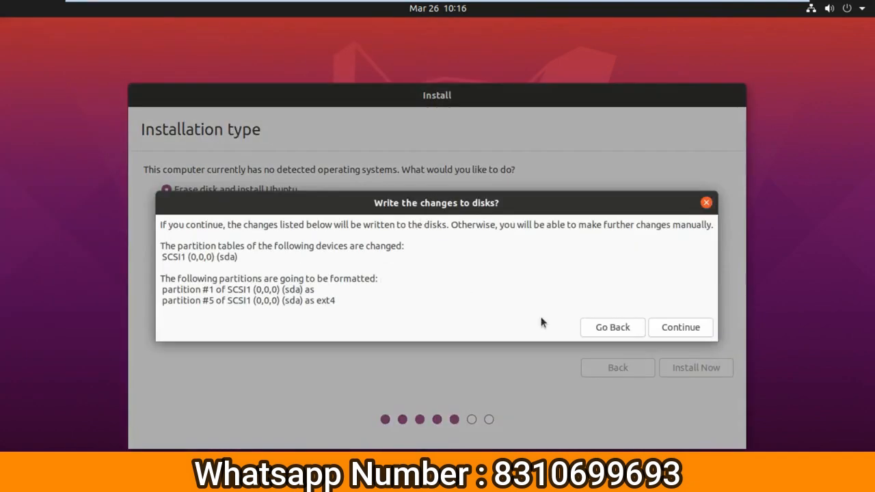
click(683, 331)
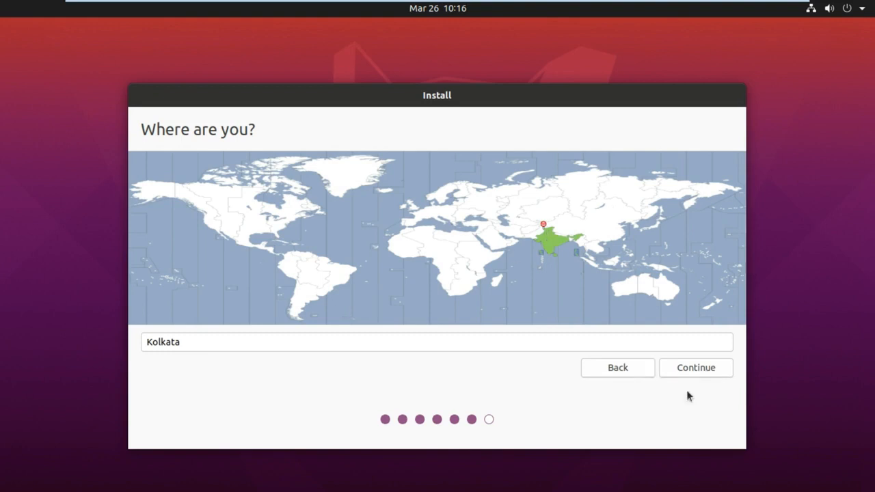
Accept Kolkata as the location and move on to the account form
click(695, 369)
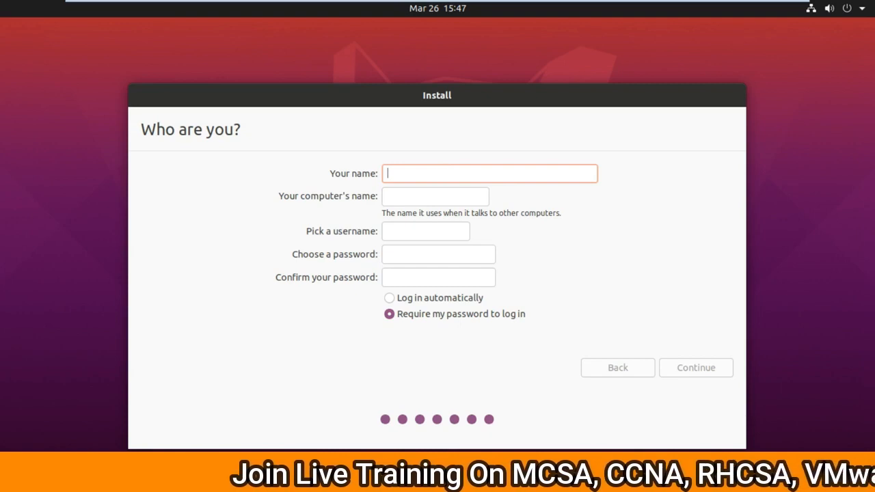
Fill in the user's name, enter and confirm the account password, then start installing
text(mani)
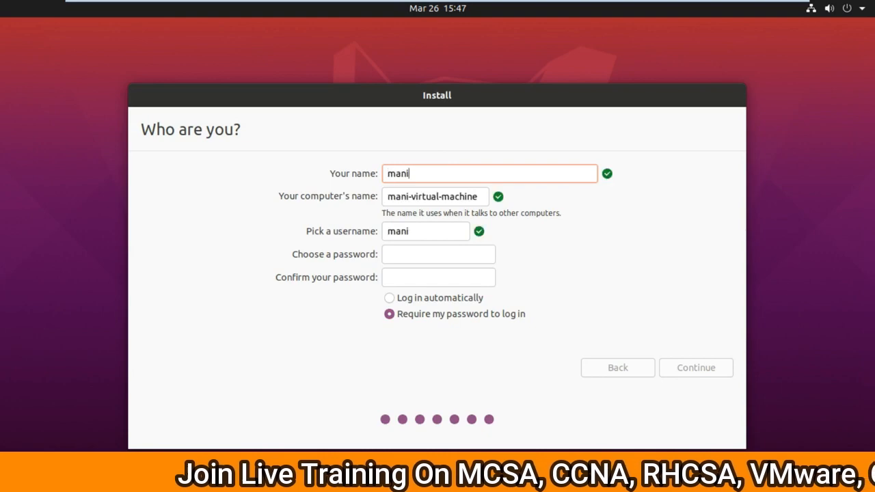
key(BackSpace)
key(BackSpace)
key(BackSpace)
key(BackSpace)
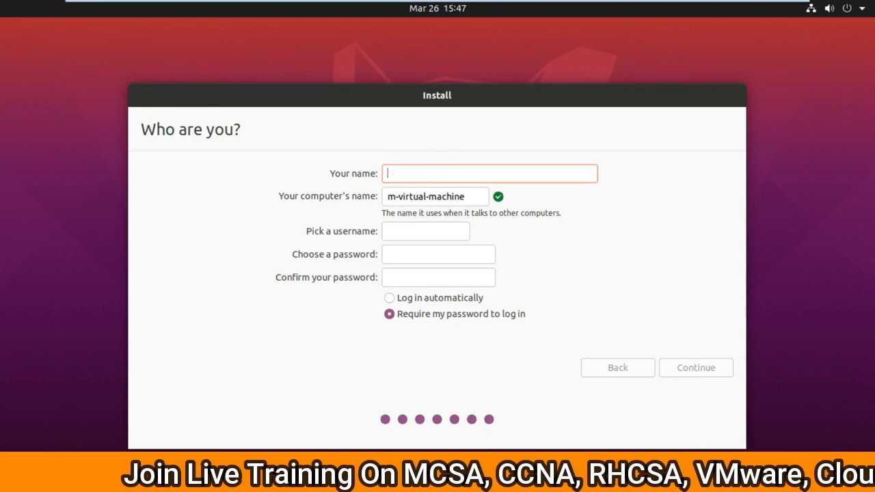
text(ishan)
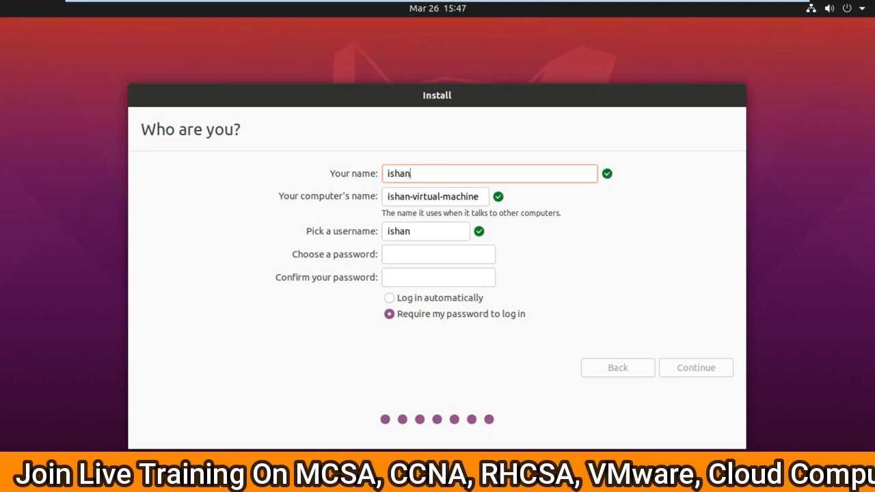
click(412, 252)
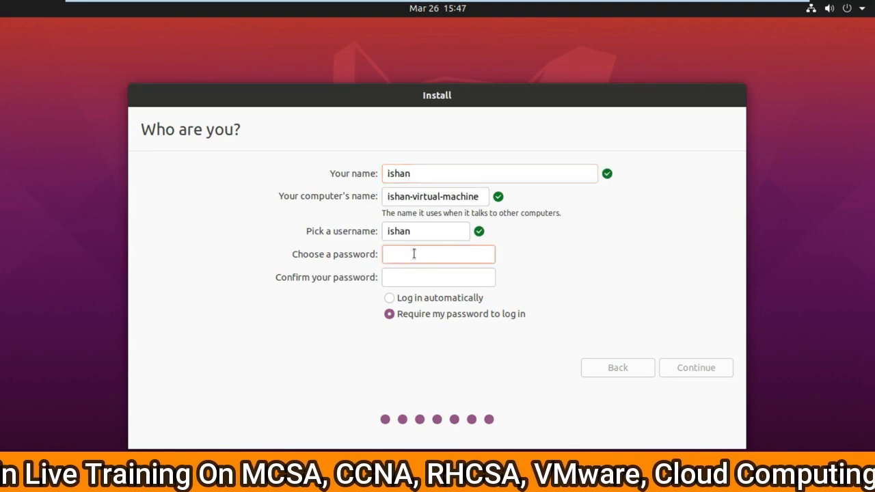
text(123)
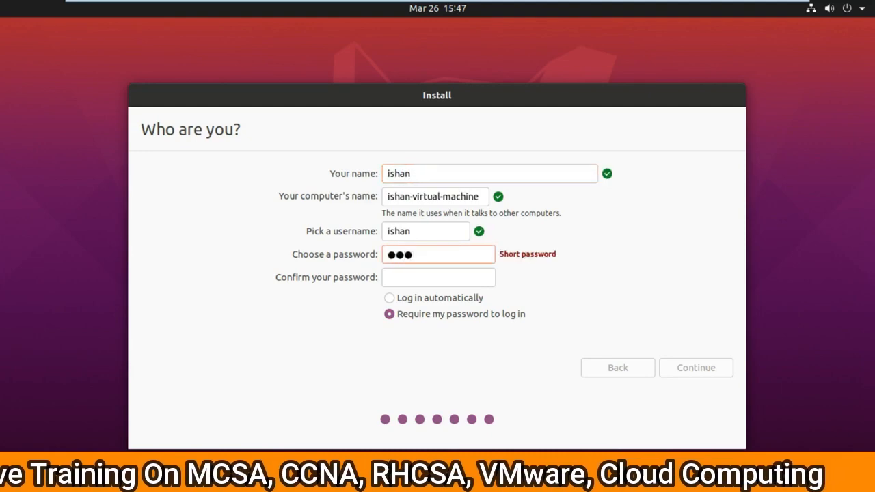
click(404, 276)
text(123)
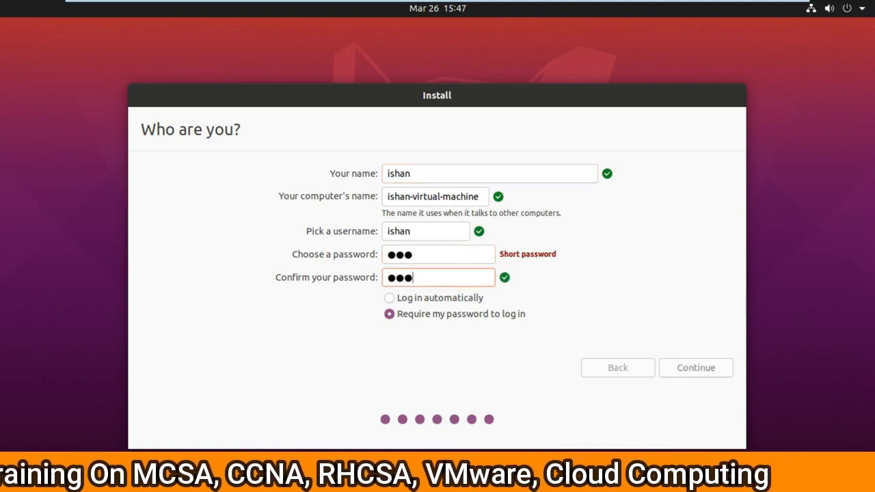
click(695, 369)
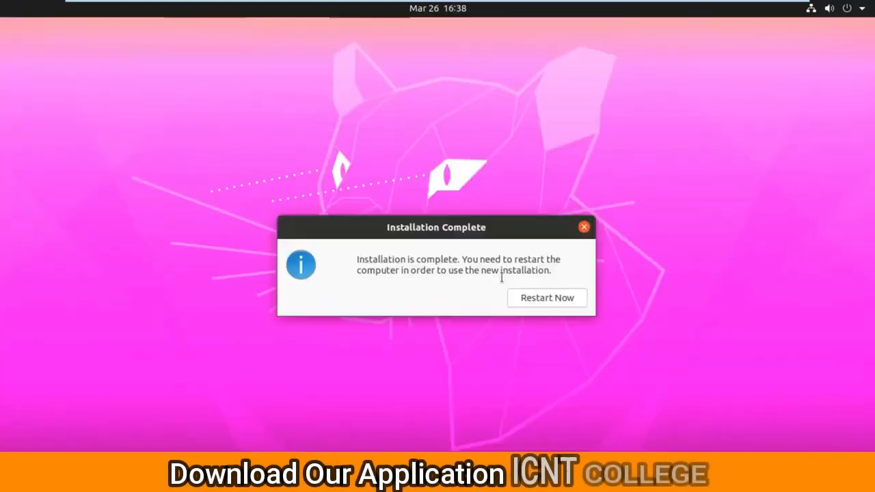
Restart the VM once the Installation Complete message appears
click(538, 298)
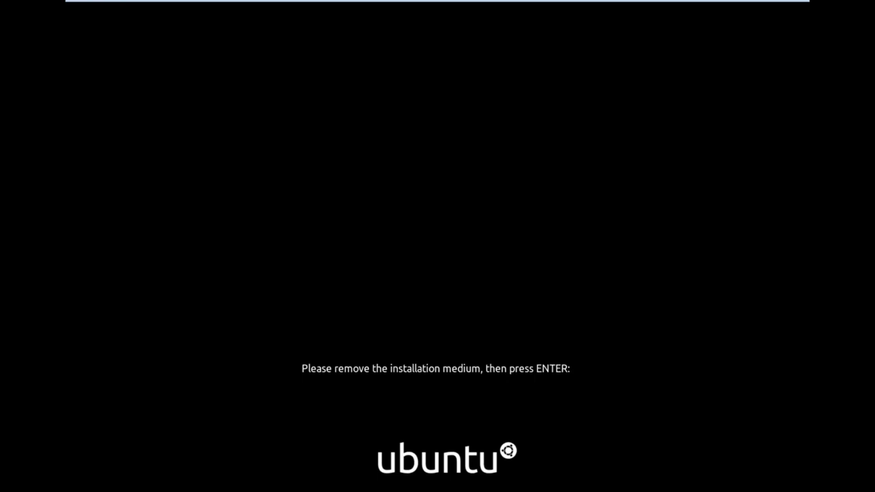
Dismiss the remove-installation-medium prompt so the VM boots from its disk
key(Return)
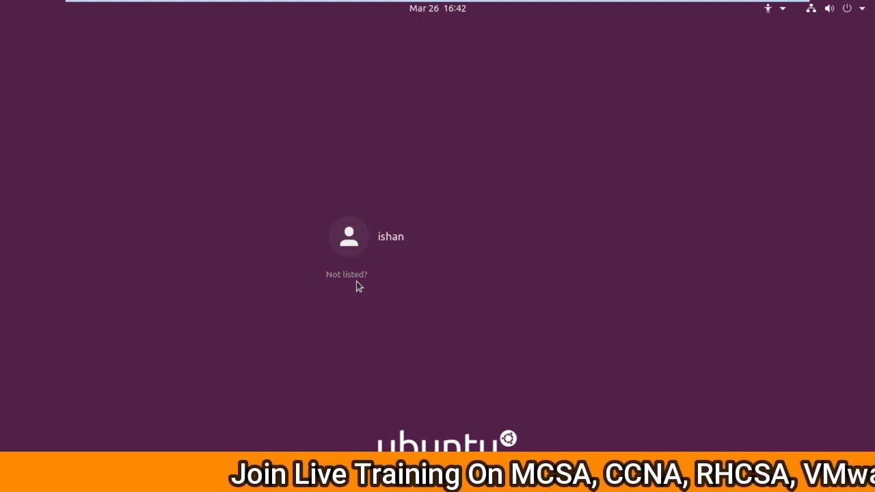
Log in to the new user account with its password
click(402, 245)
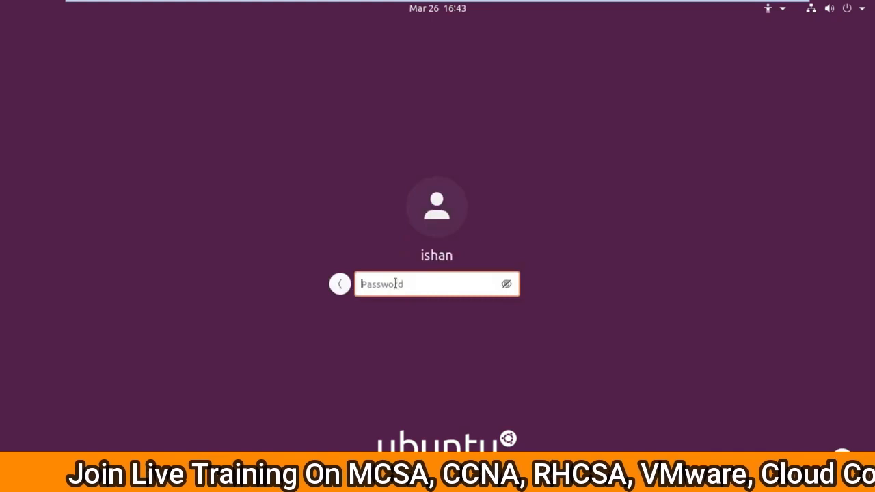
text(••)
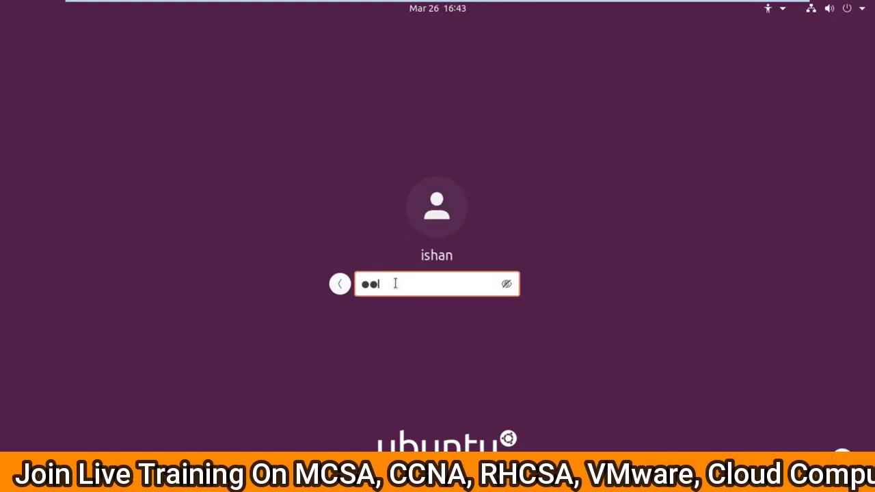
text(•)
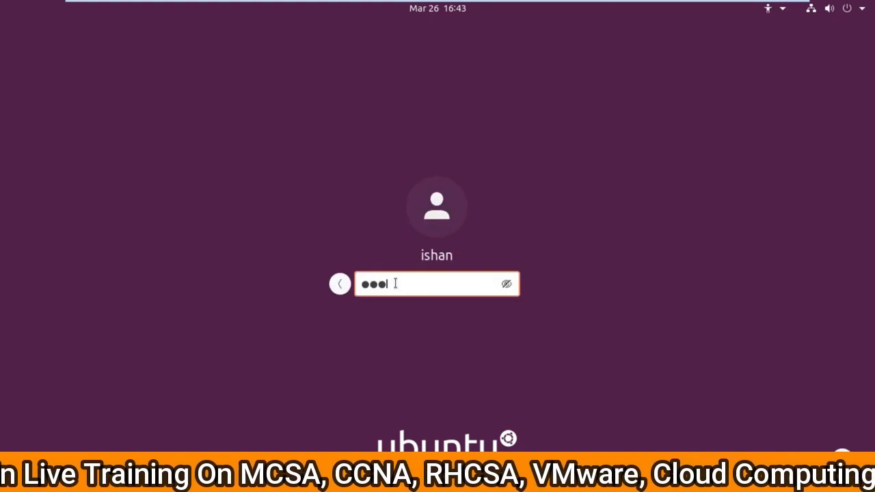
key(Return)
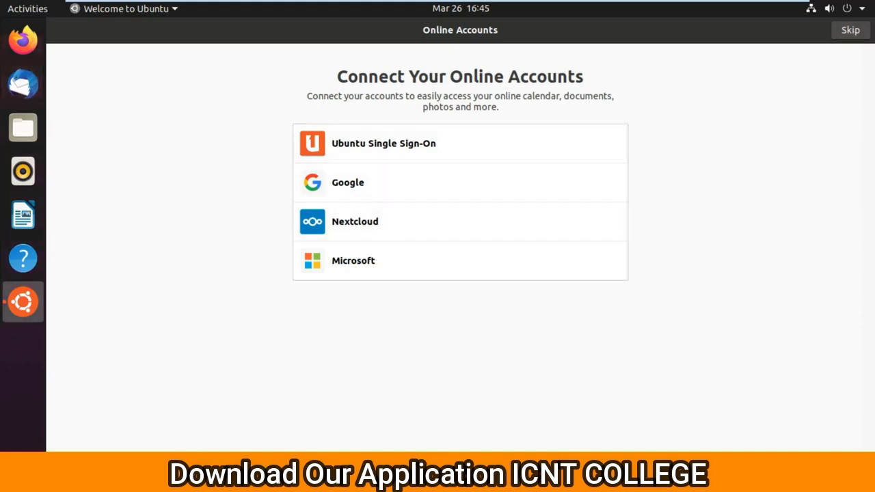
Skip Online Accounts and Livepatch in Welcome to Ubuntu, then switch the VM to full screen
click(850, 29)
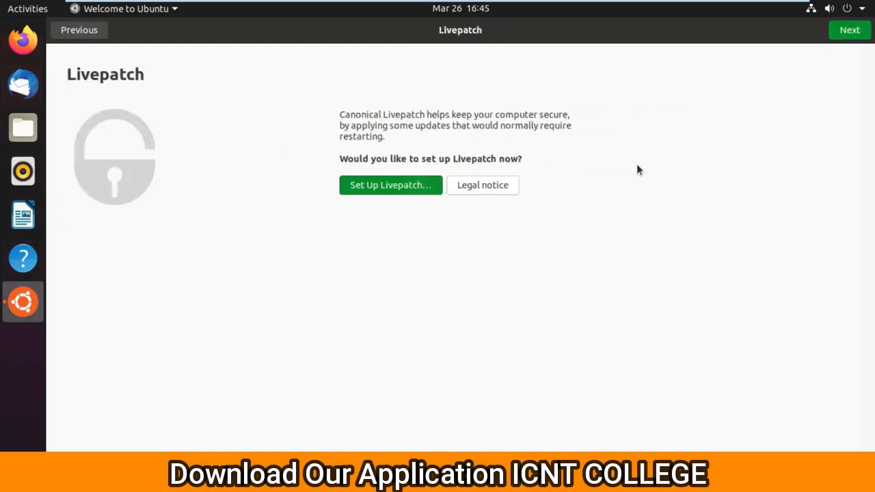
click(857, 34)
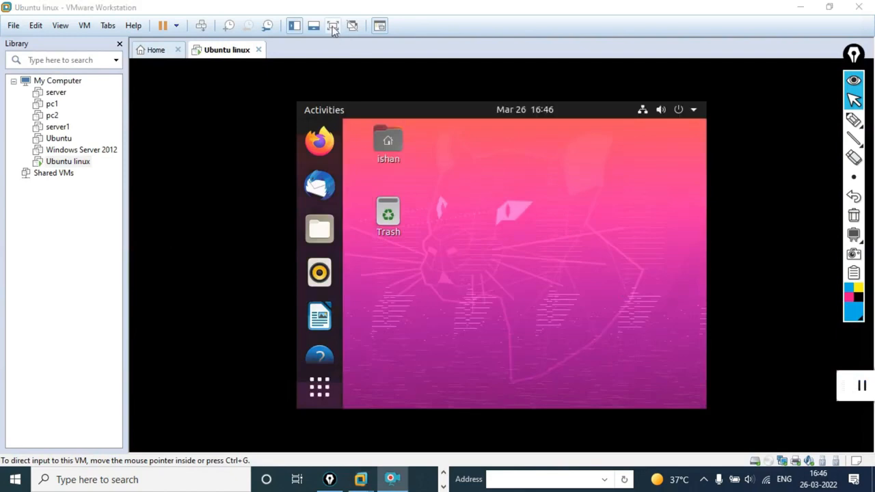
click(333, 28)
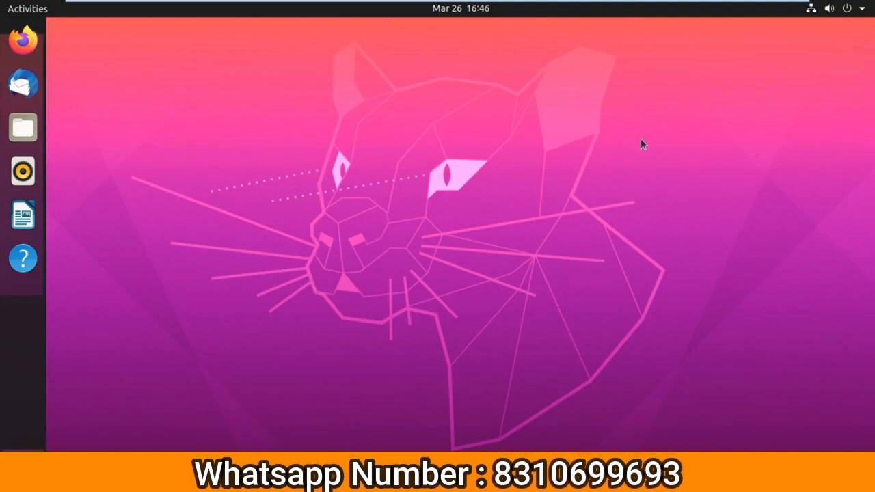
Show the Ubuntu applications grid with Super+A, then exit VMware full-screen mode
key(super)
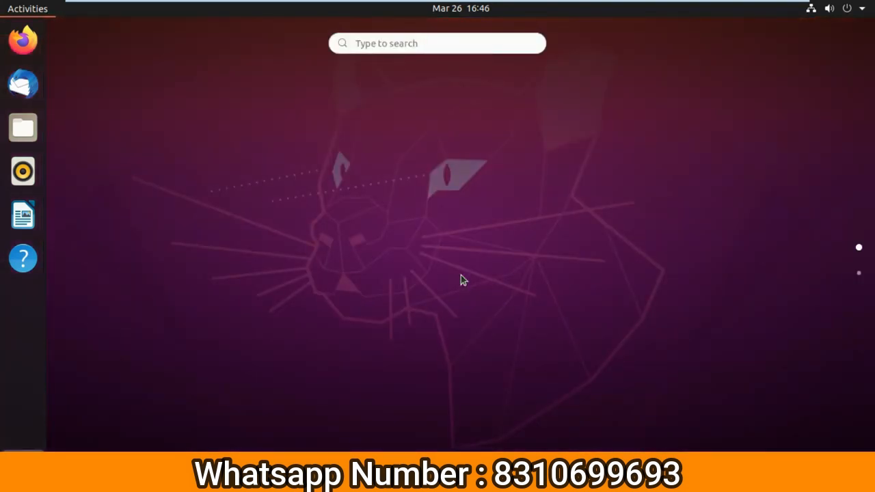
key(super+a)
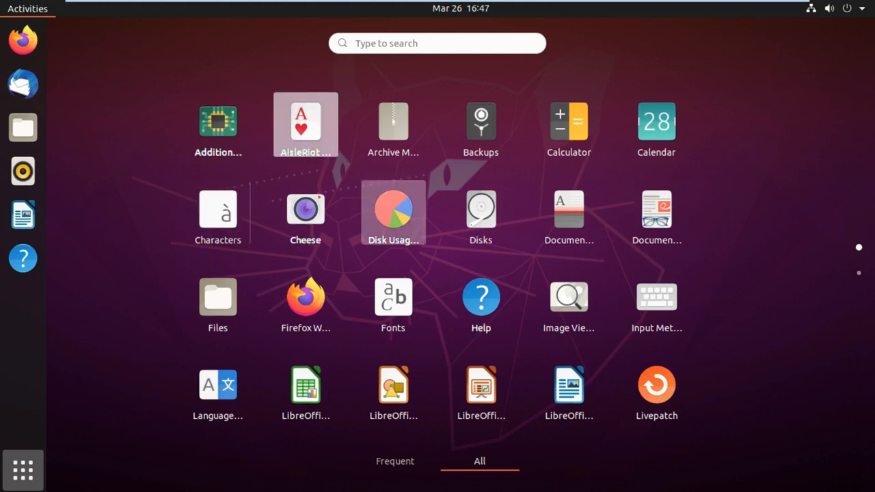
click(20, 471)
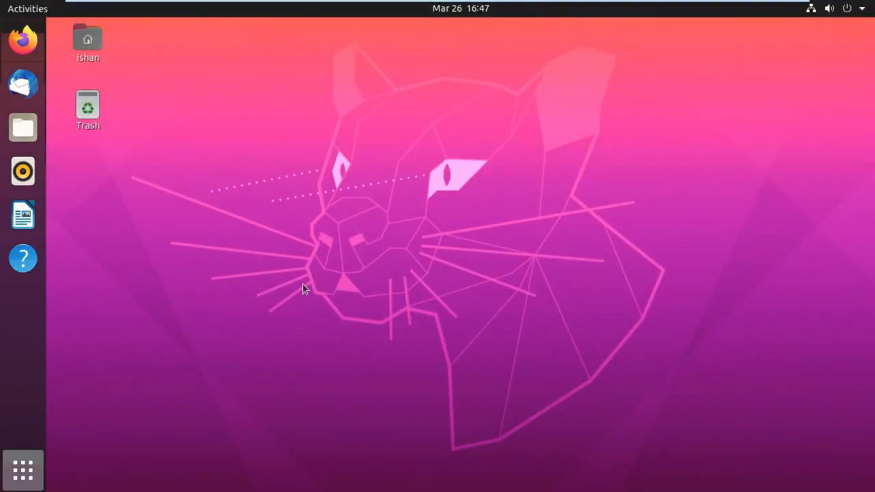
key(super+a)
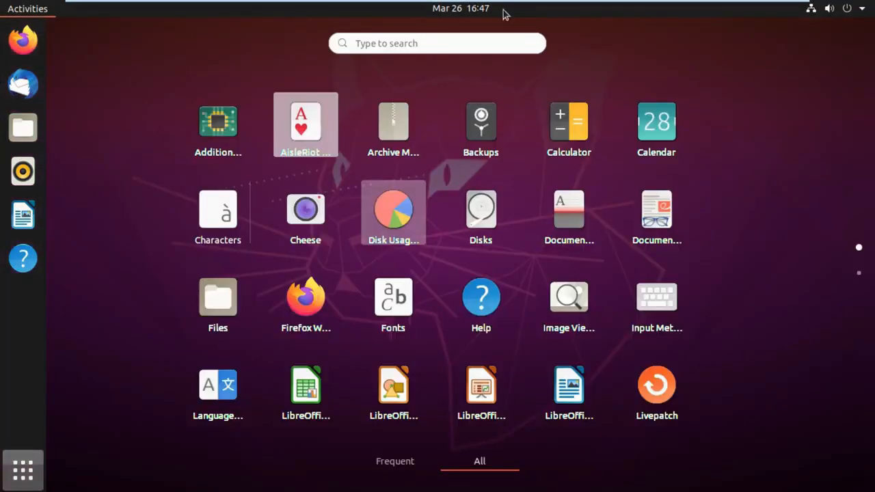
mouse_move(566, 3)
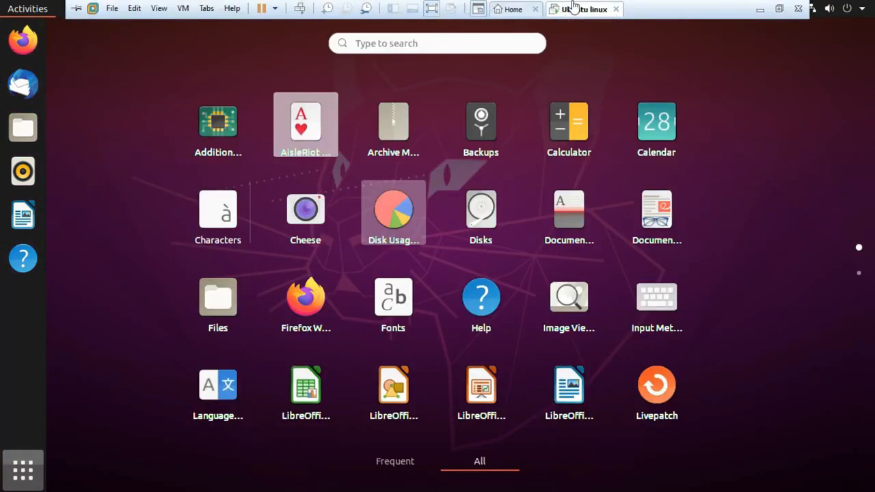
click(433, 10)
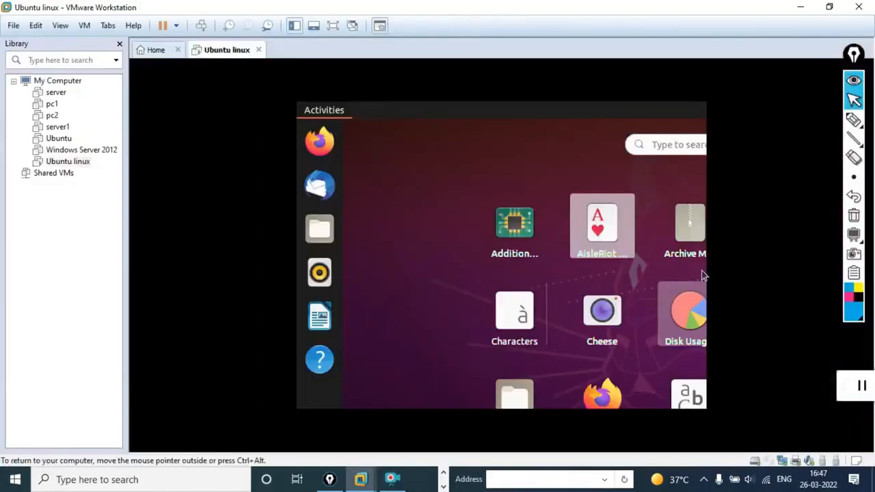